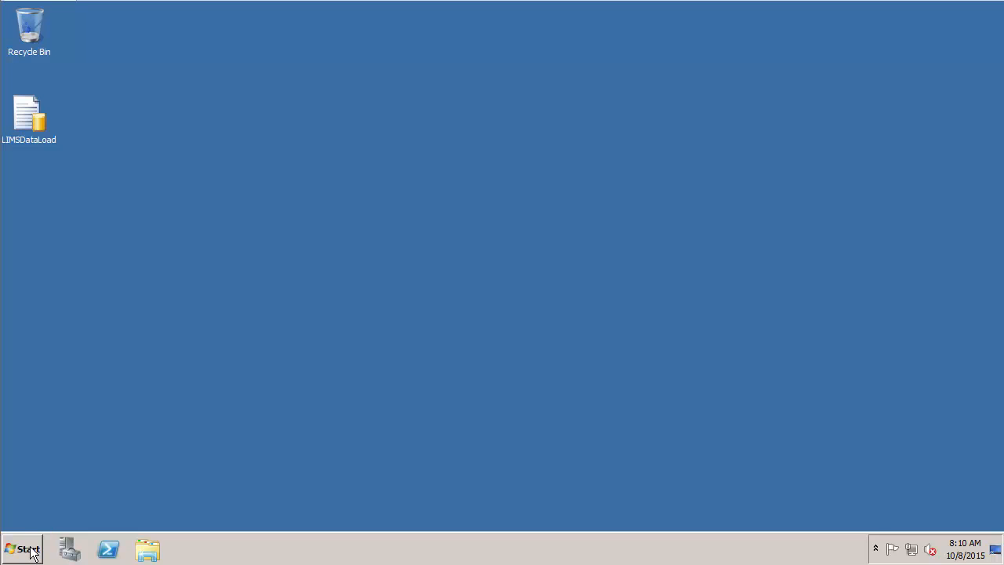
Open Task Scheduler, show the history of the Exaquantum LDX task in its properties, and enable history for all tasks
click(32, 552)
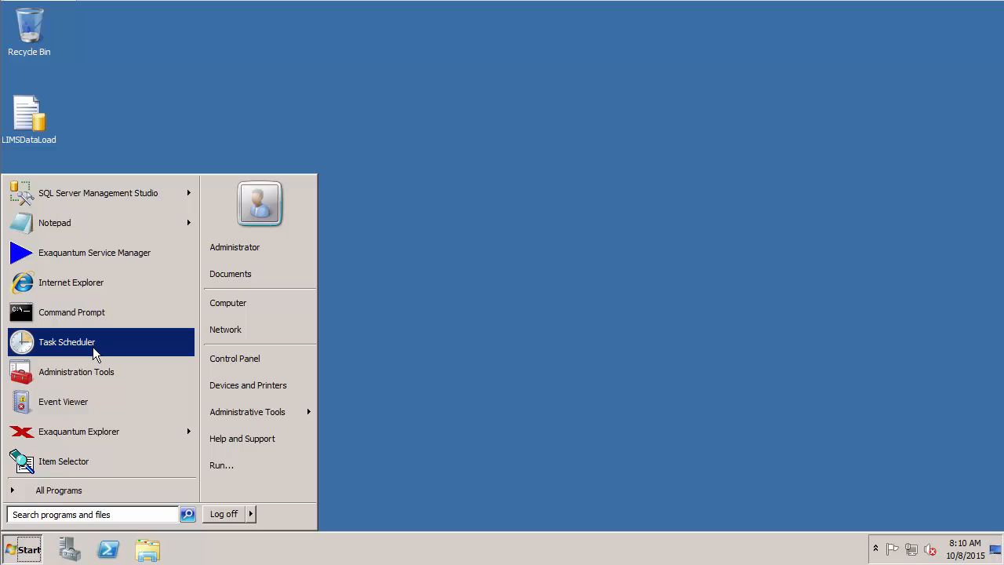
click(92, 346)
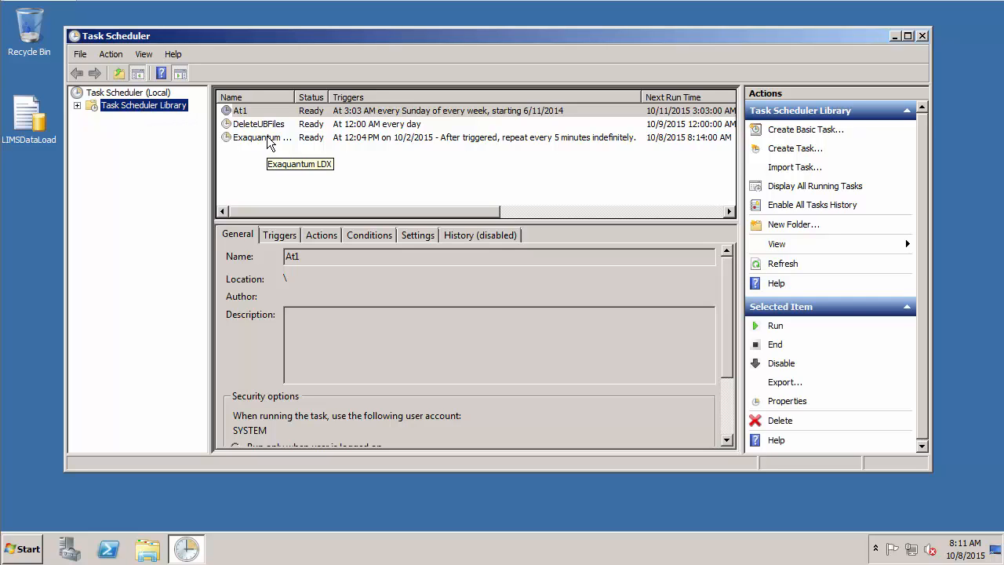
click(267, 138)
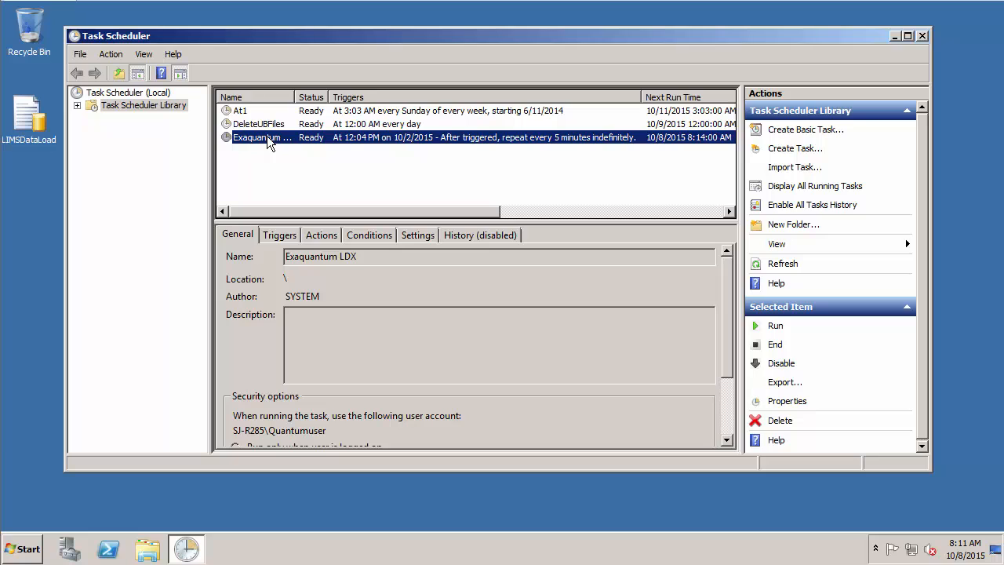
right_click(267, 137)
click(290, 198)
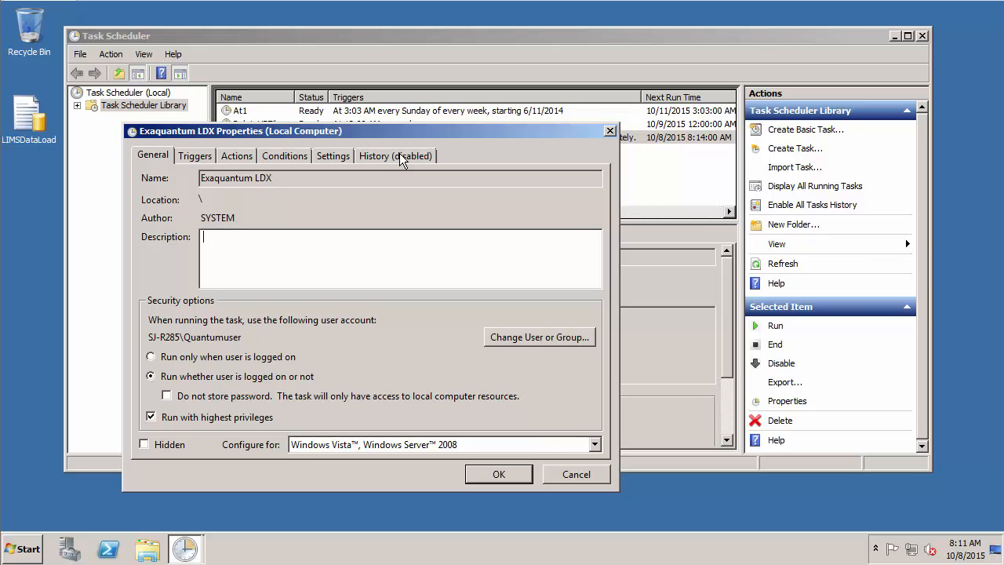
click(400, 159)
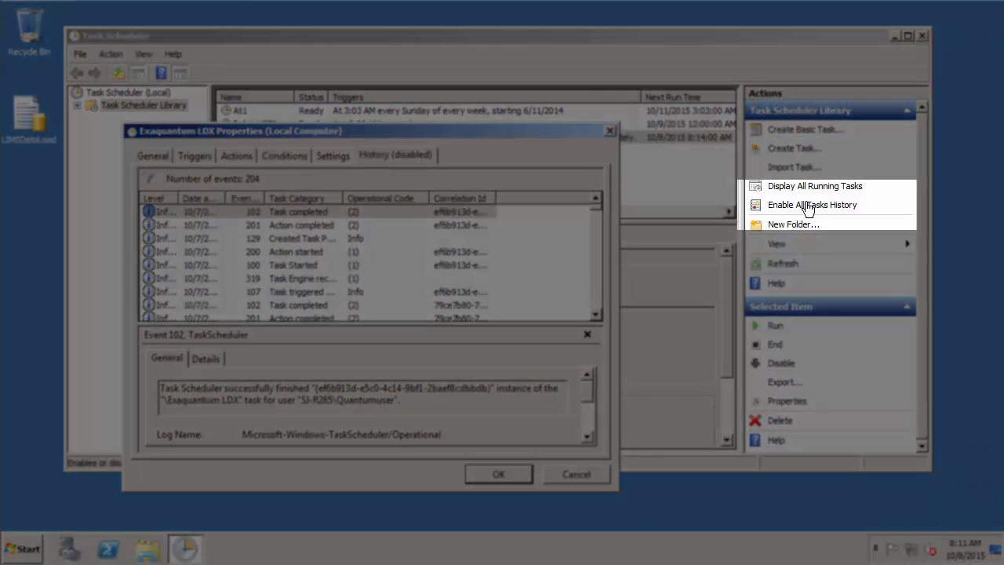
click(801, 206)
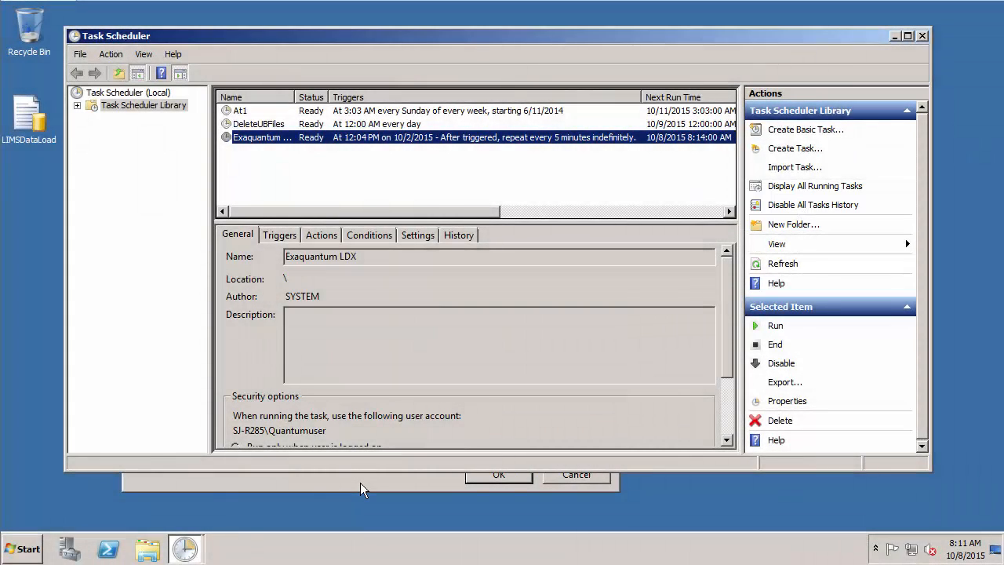
Return to the Exaquantum LDX task properties and examine history events 201, 129, 200 and 100
click(360, 482)
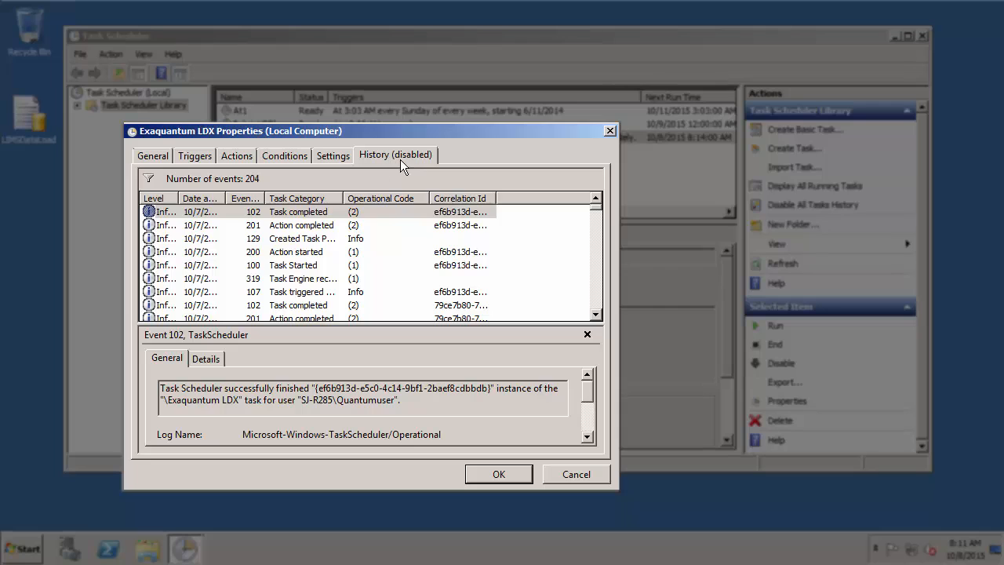
click(314, 226)
click(313, 238)
click(314, 252)
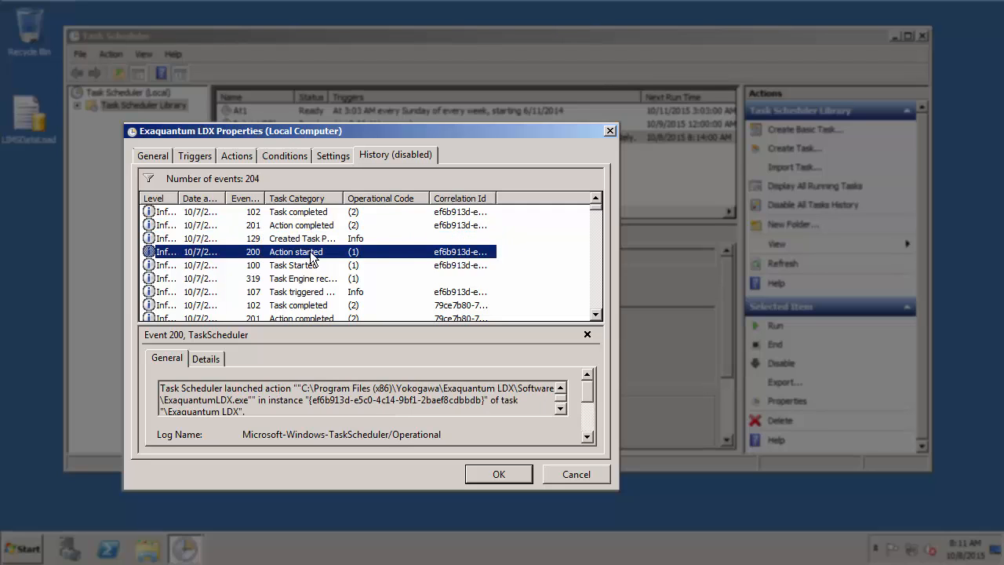
click(312, 267)
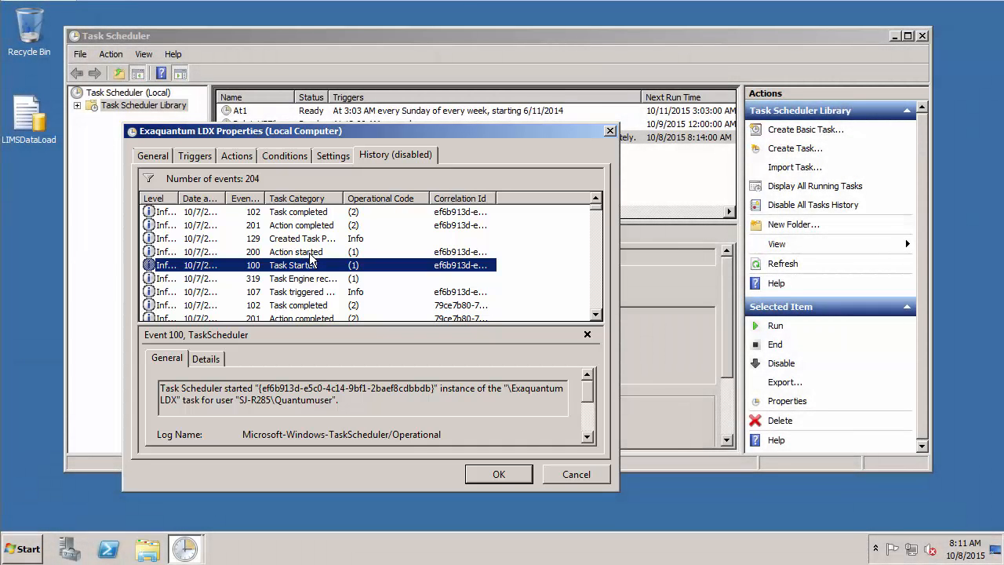
Confirm the Exaquantum LDX task properties by entering the run account's password, and close Task Scheduler
click(499, 475)
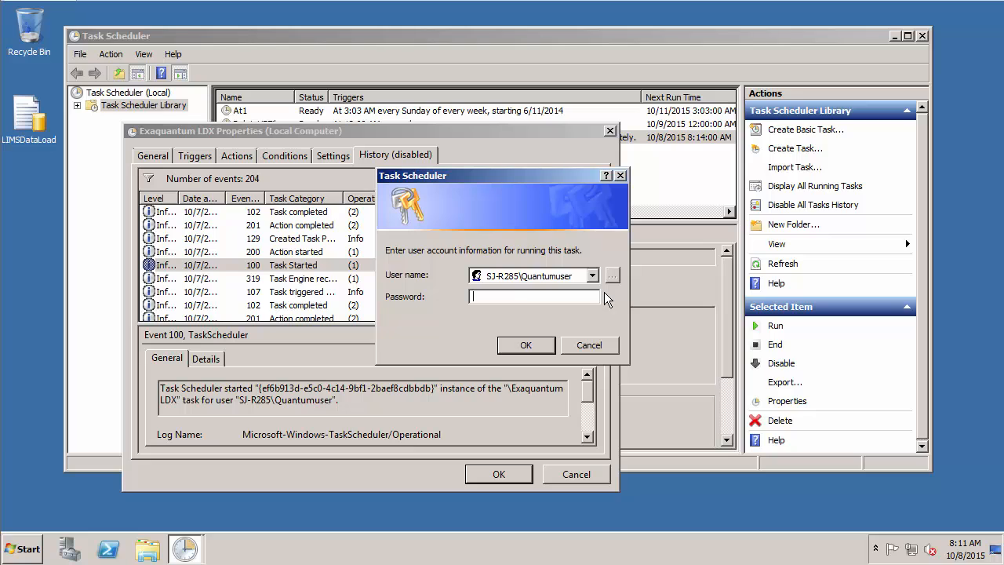
text(**********)
click(510, 350)
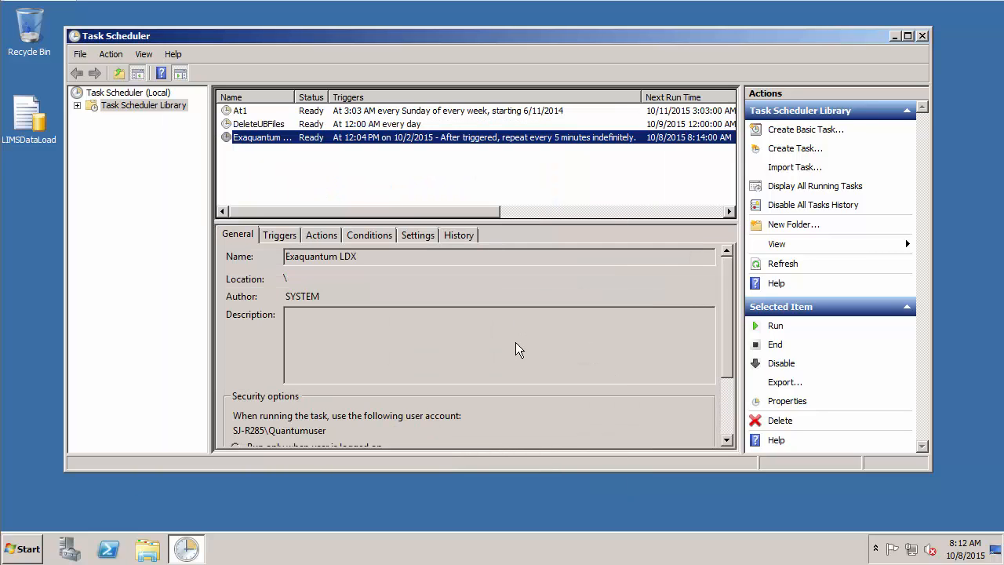
click(923, 36)
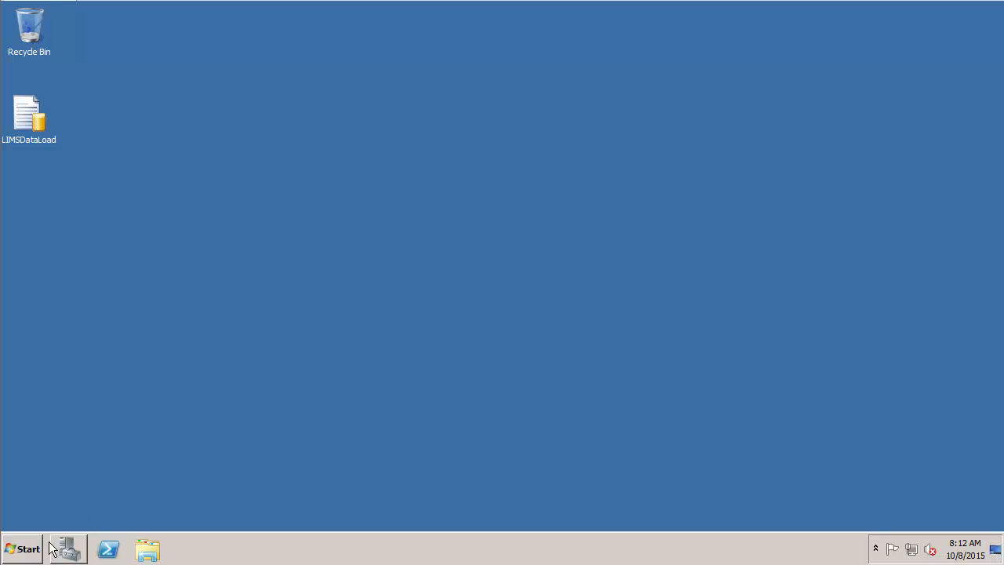
Open SQL Server Management Studio and connect to the SJ-R285 Database Engine with Windows Authentication
click(25, 550)
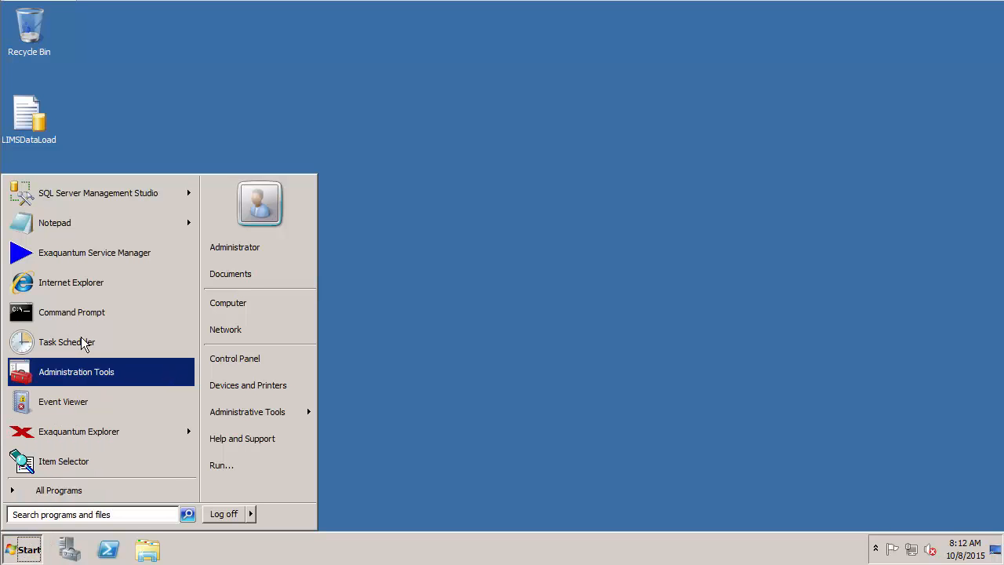
click(86, 194)
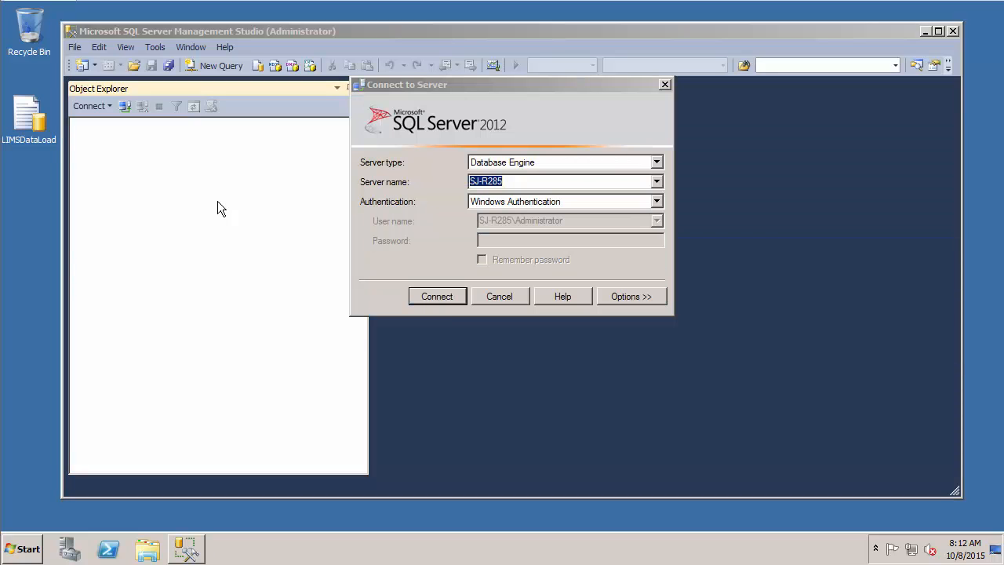
click(438, 296)
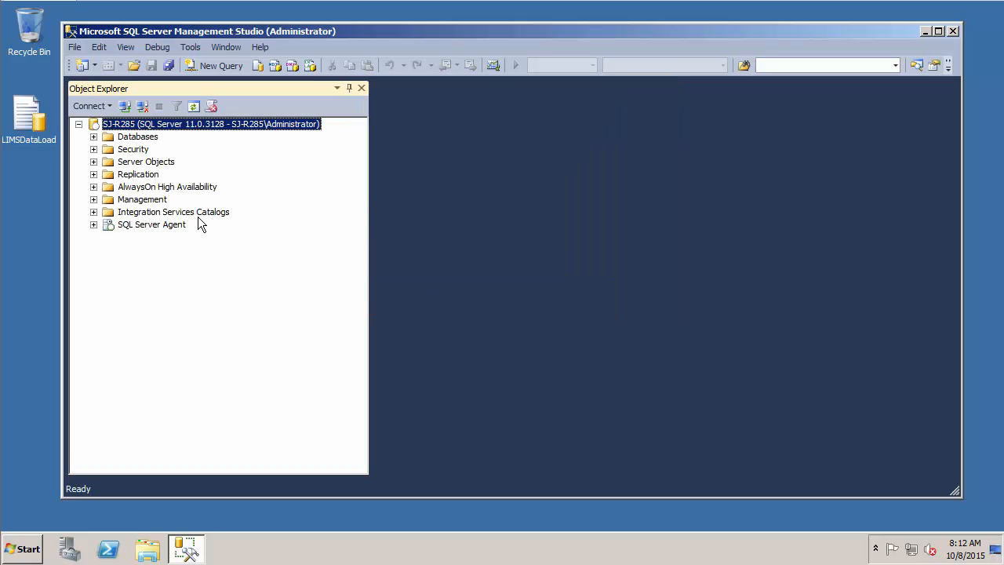
Expand the QLIMS database's tables and query the top 1000 rows of dbo.LIMS_Config to check its filter and maximum review date
click(93, 137)
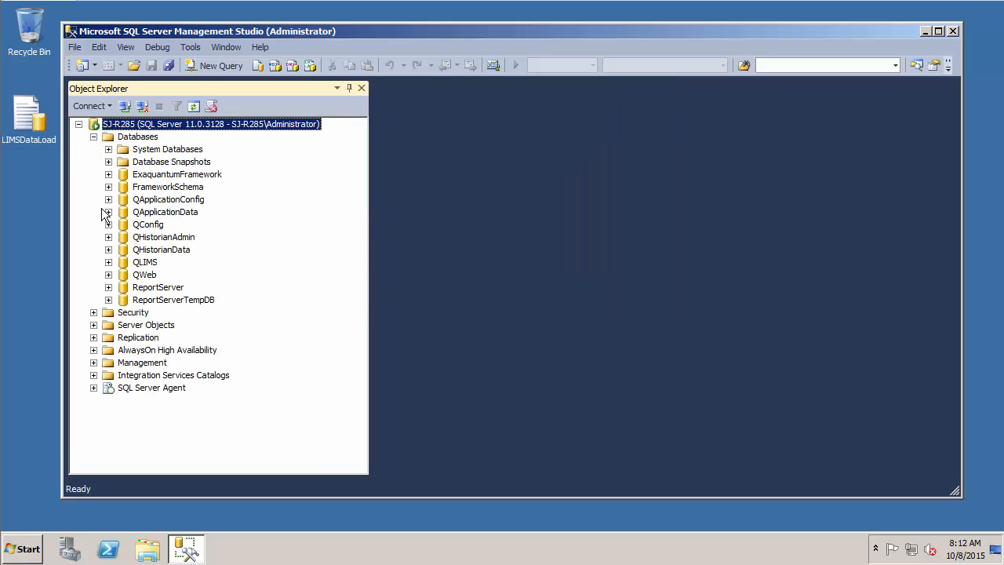
click(108, 263)
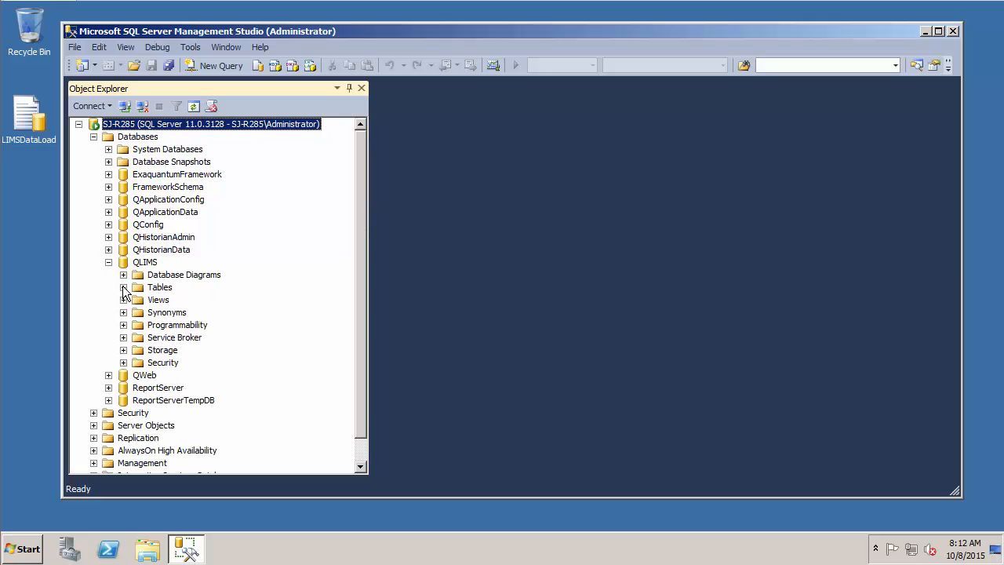
click(123, 287)
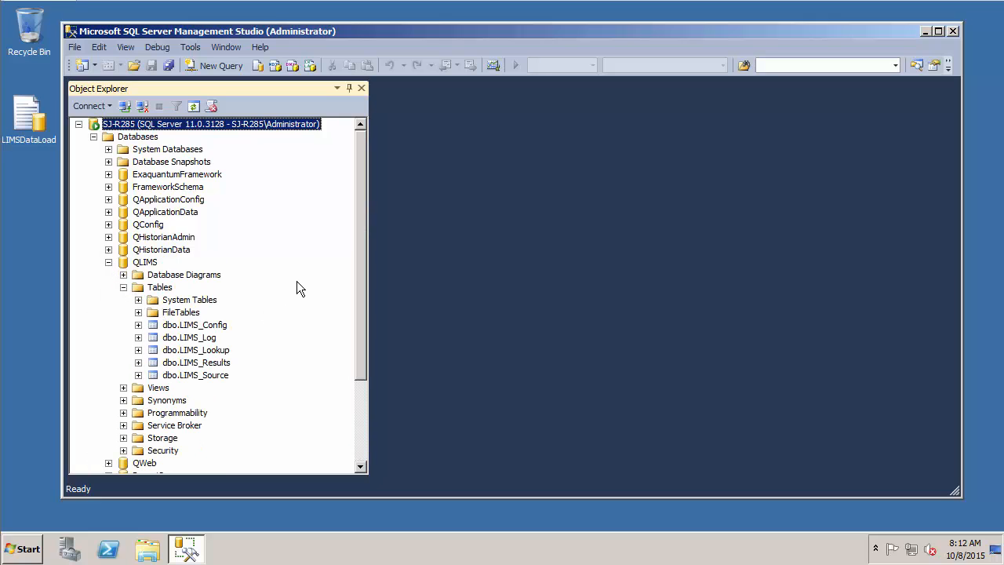
click(213, 327)
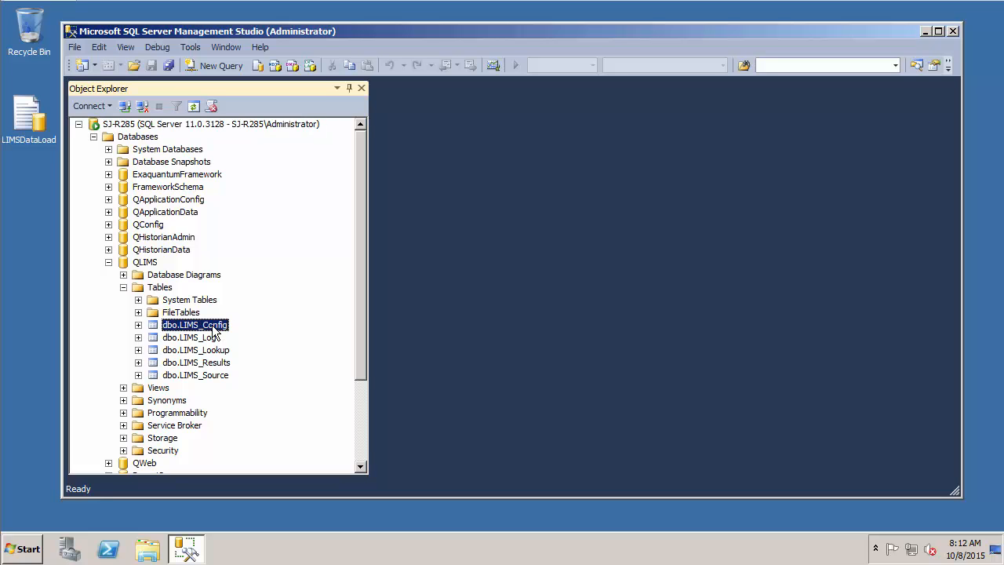
right_click(213, 330)
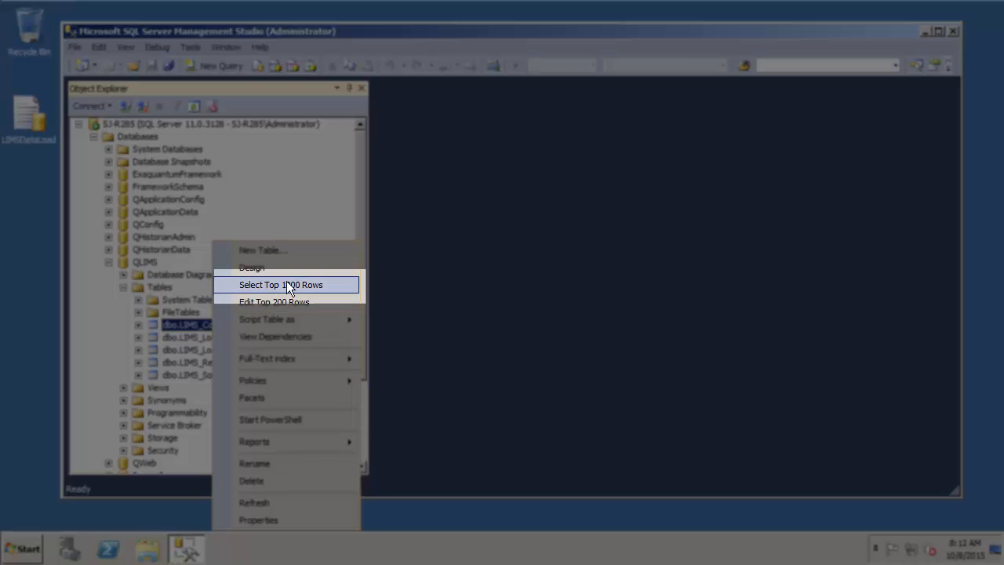
click(288, 288)
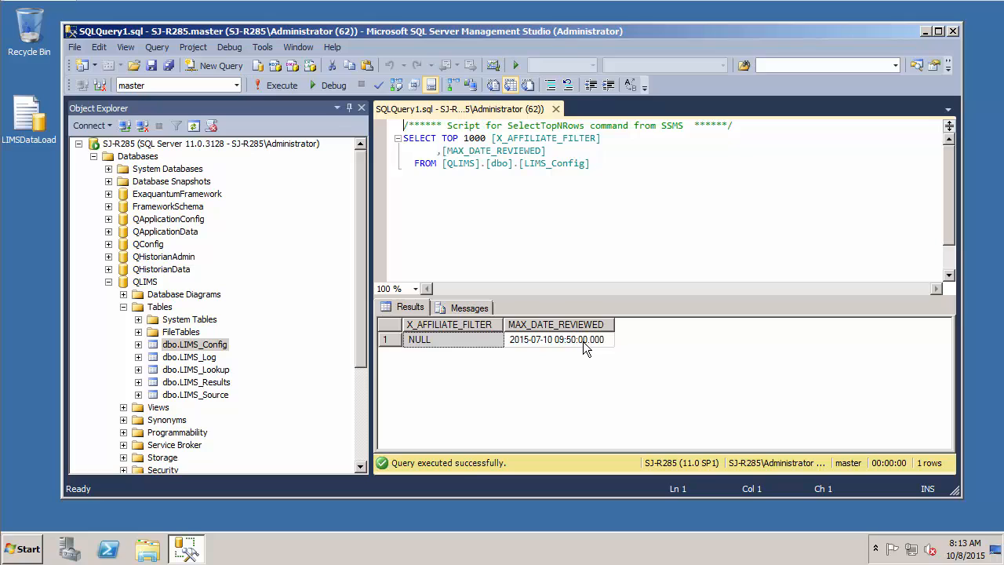
Query the top 1000 rows of dbo.LIMS_Lookup and check the LIMS tag name and Exaquantum tag path
click(221, 372)
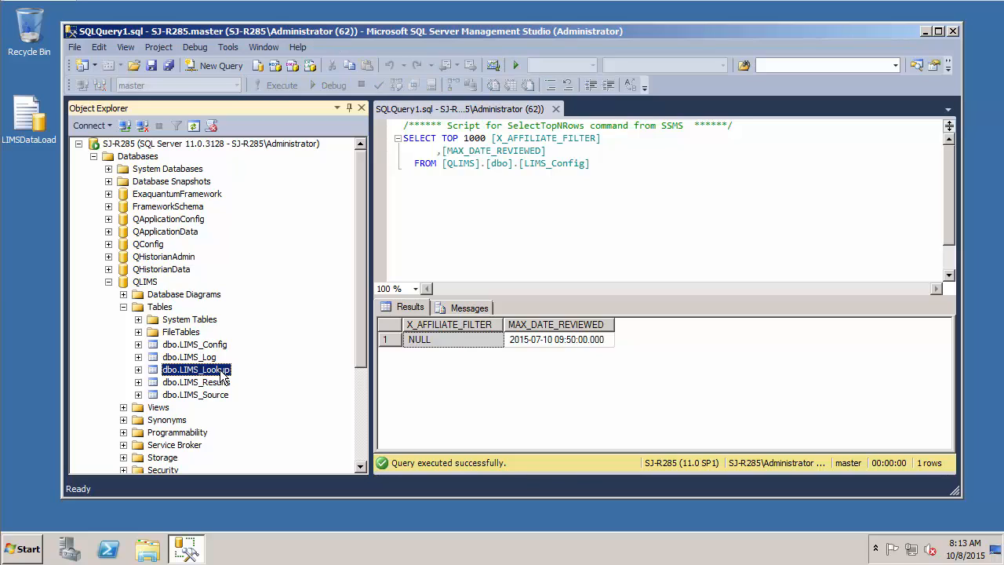
right_click(222, 375)
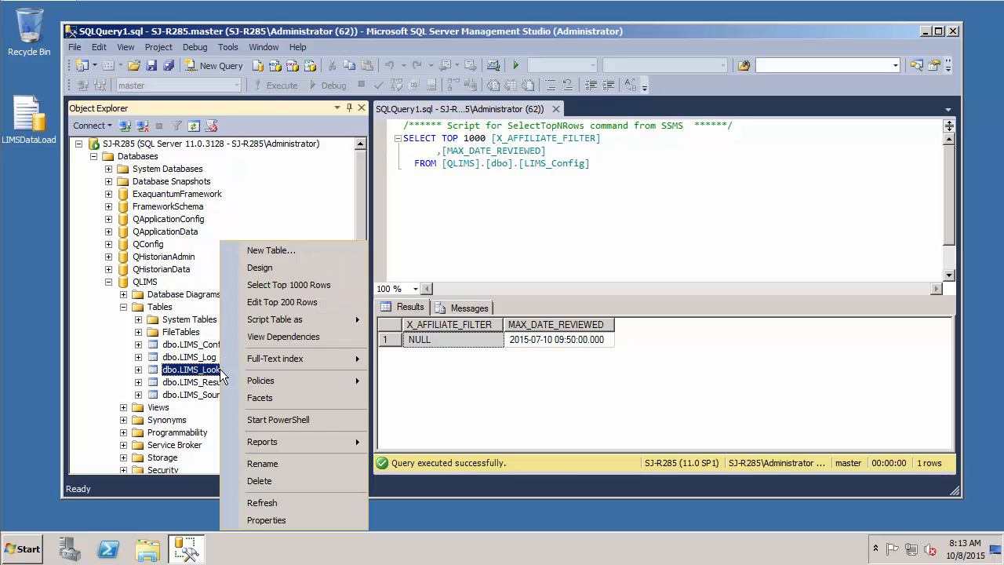
click(284, 288)
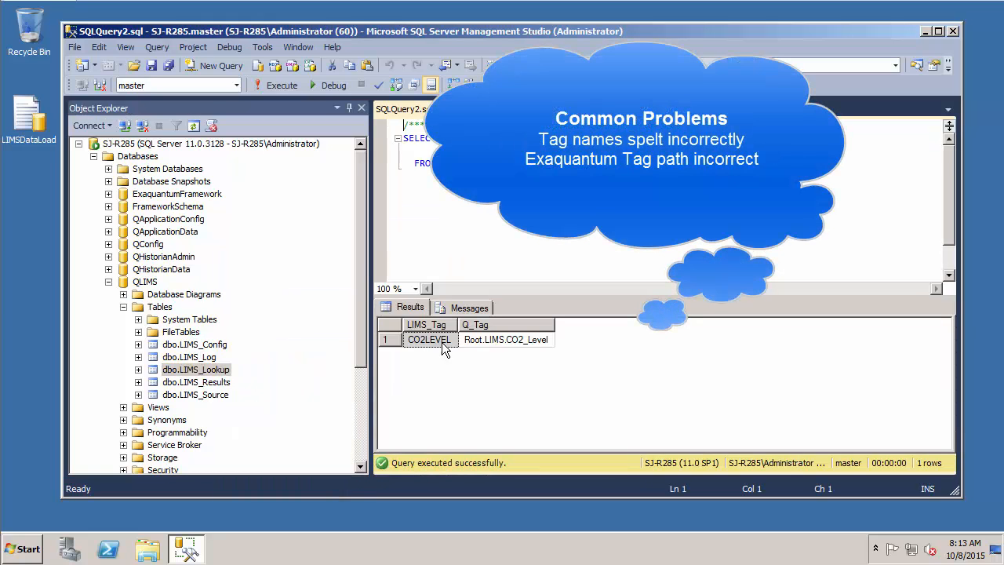
click(503, 342)
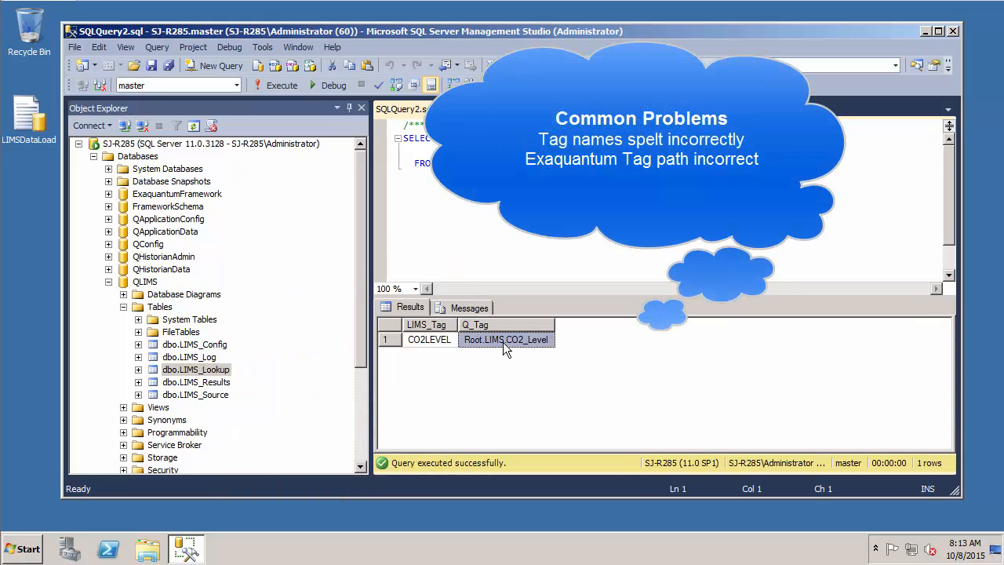
click(431, 341)
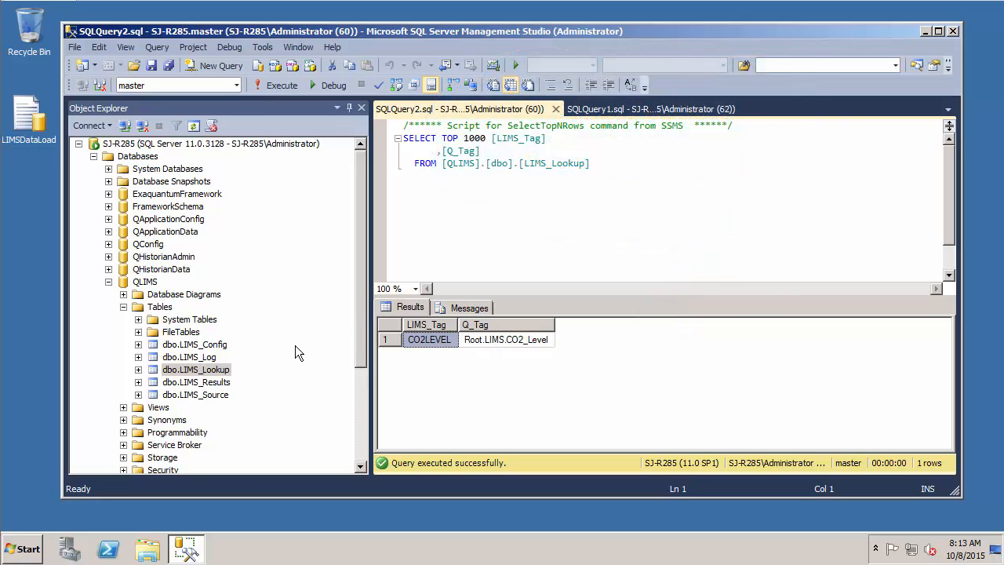
Query the top 1000 rows of dbo.LIMS_Log and widen the Message column to read the transfer messages
click(200, 358)
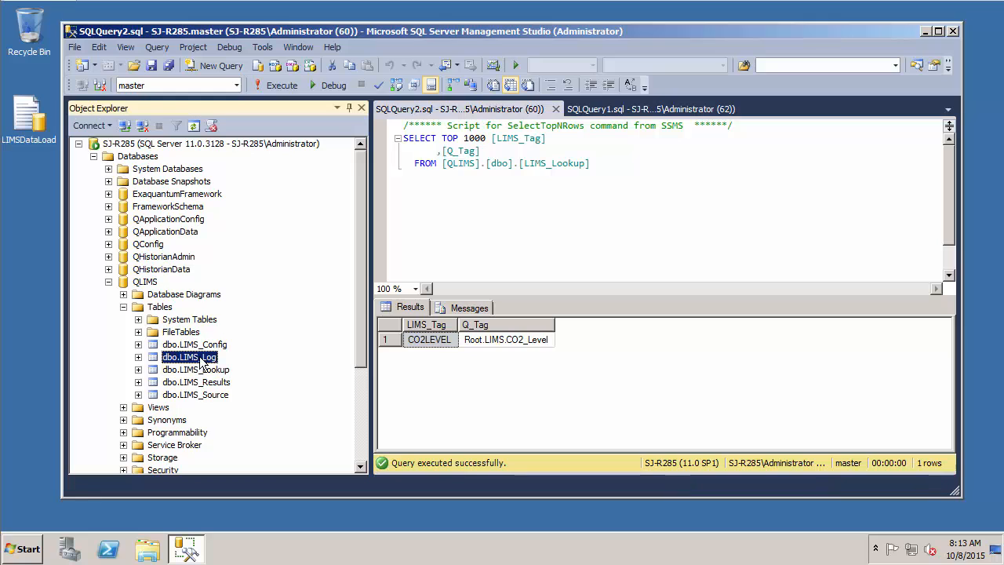
right_click(201, 359)
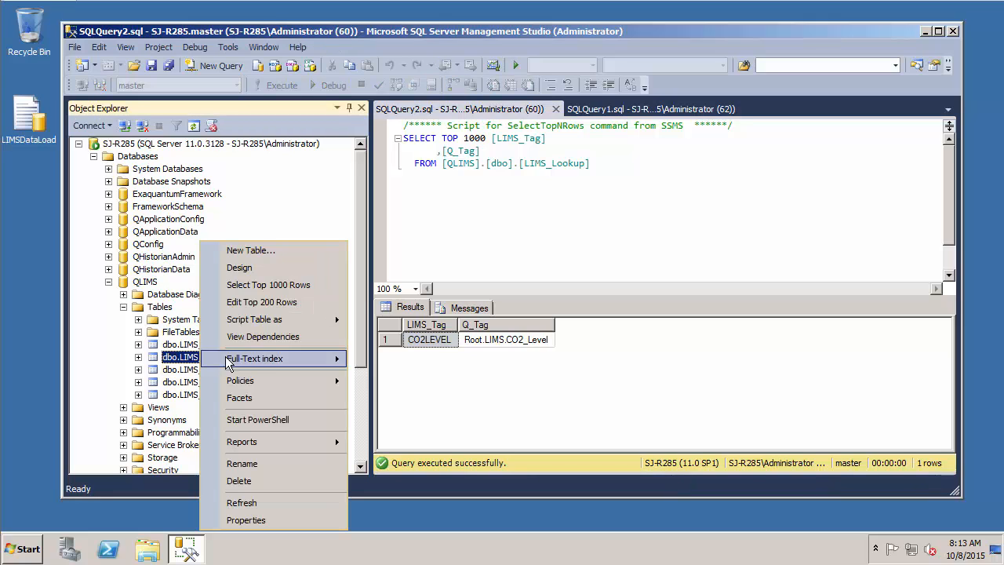
click(293, 285)
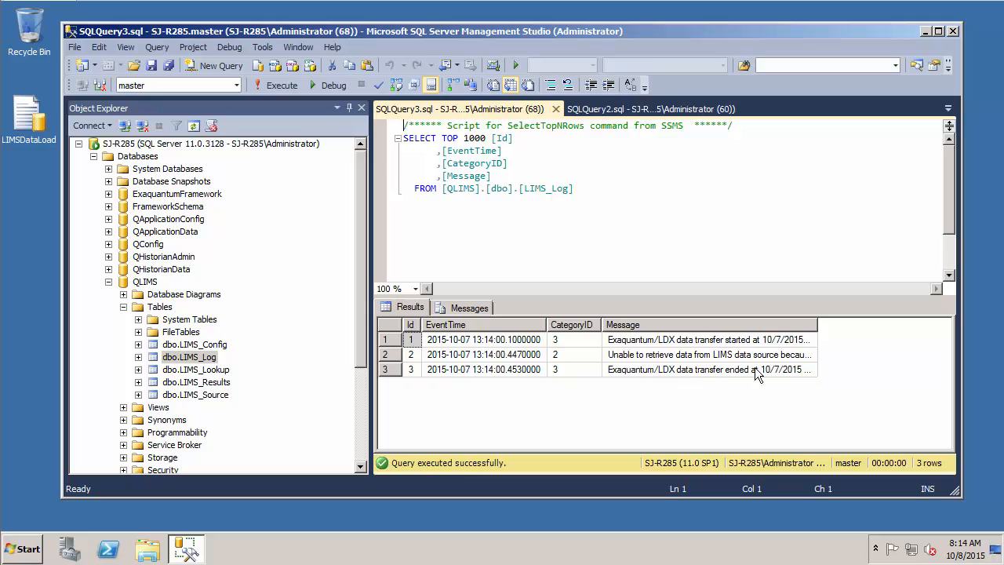
drag(816, 325, 931, 326)
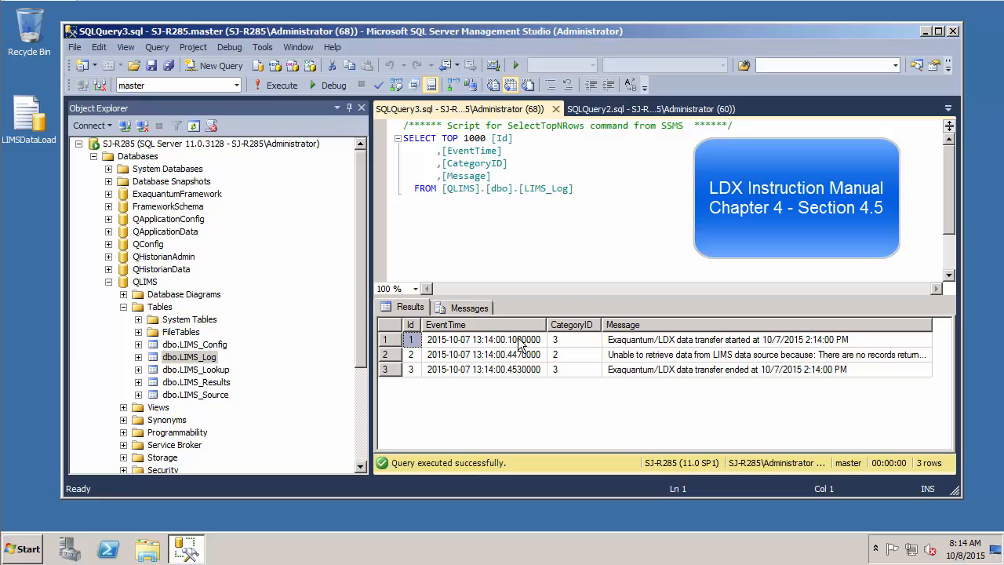
Query the top 1000 rows of dbo.LIMS_Results, examine the values through the Q_STATUS column, and close SQL Server Management Studio
click(211, 382)
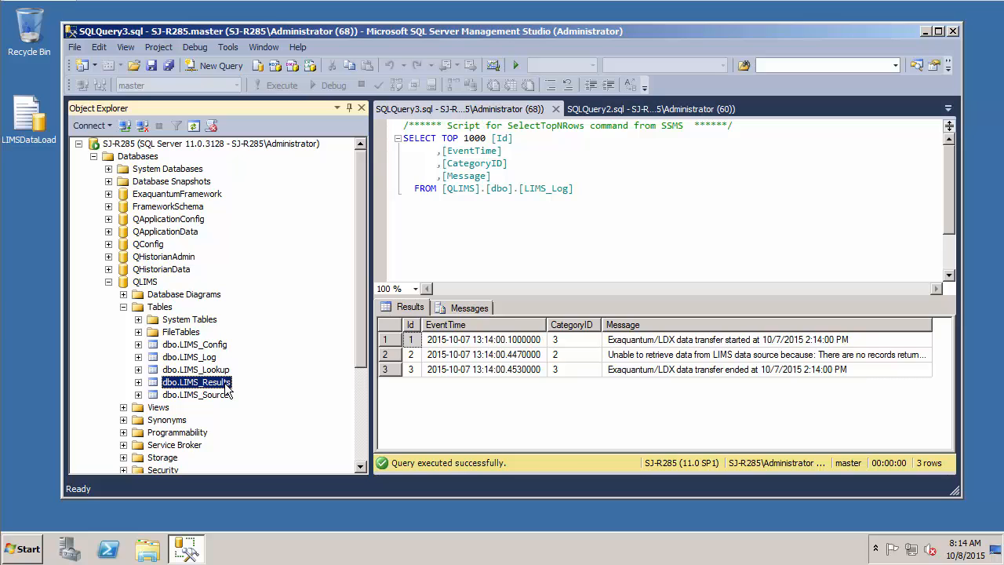
right_click(225, 385)
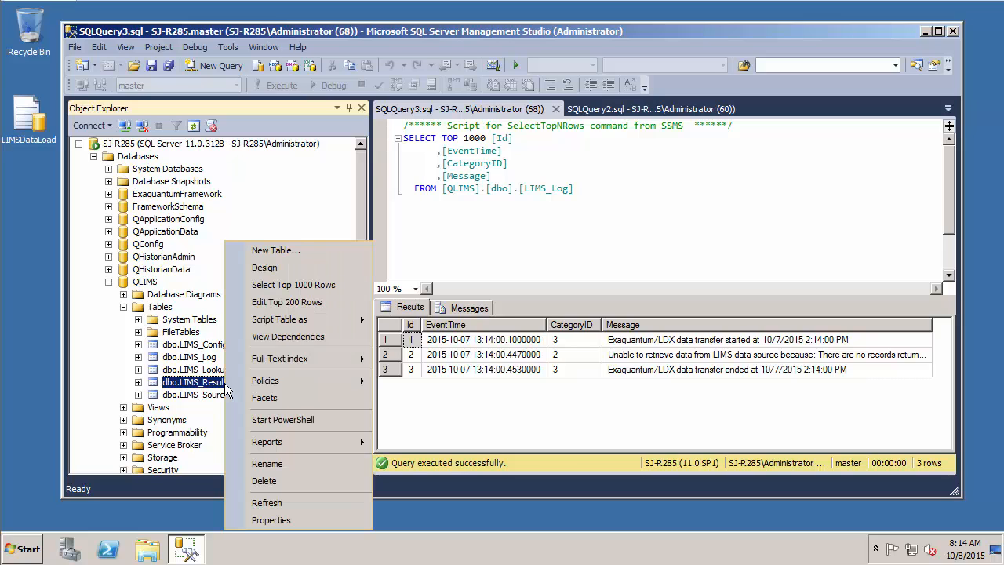
click(334, 286)
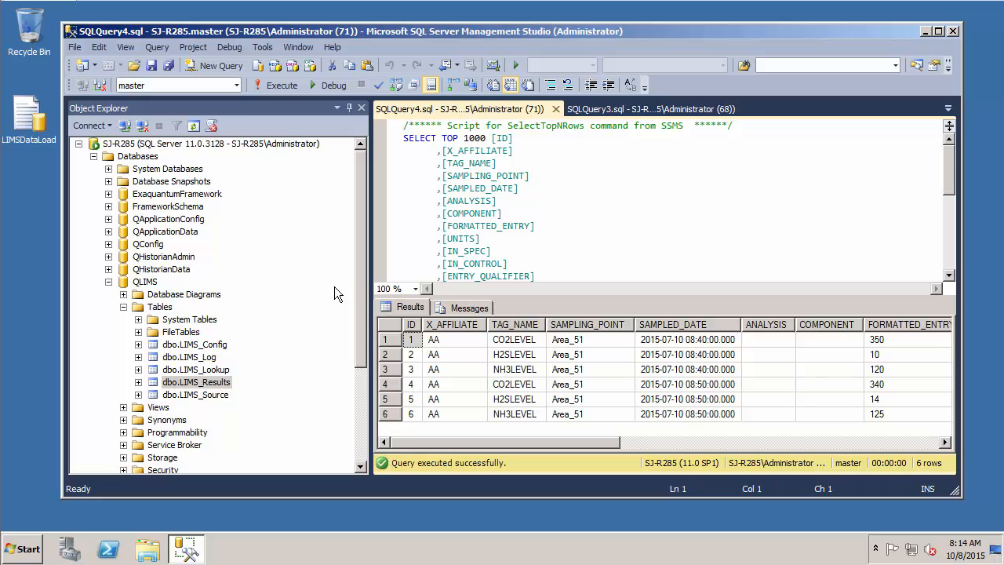
drag(491, 441, 829, 445)
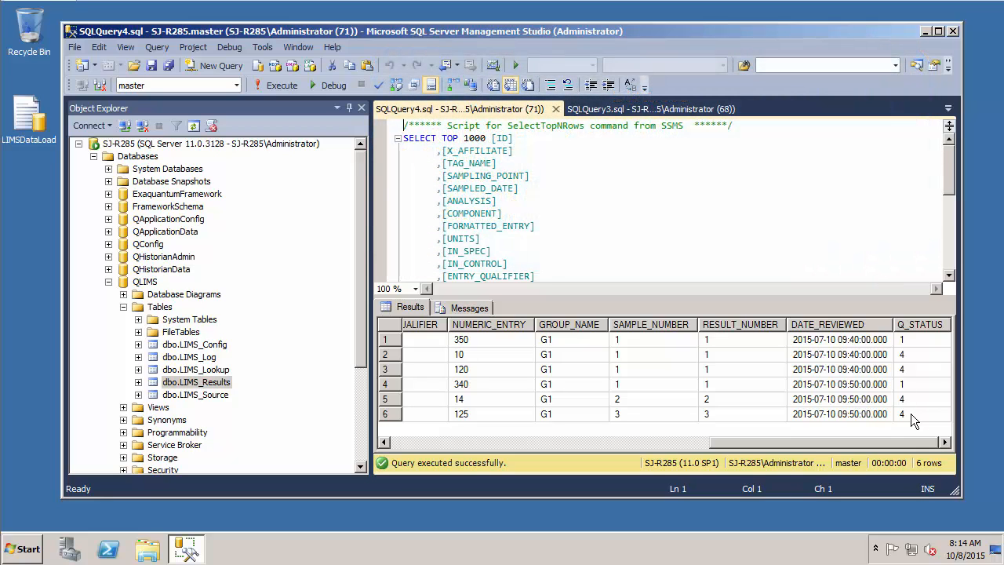
click(953, 32)
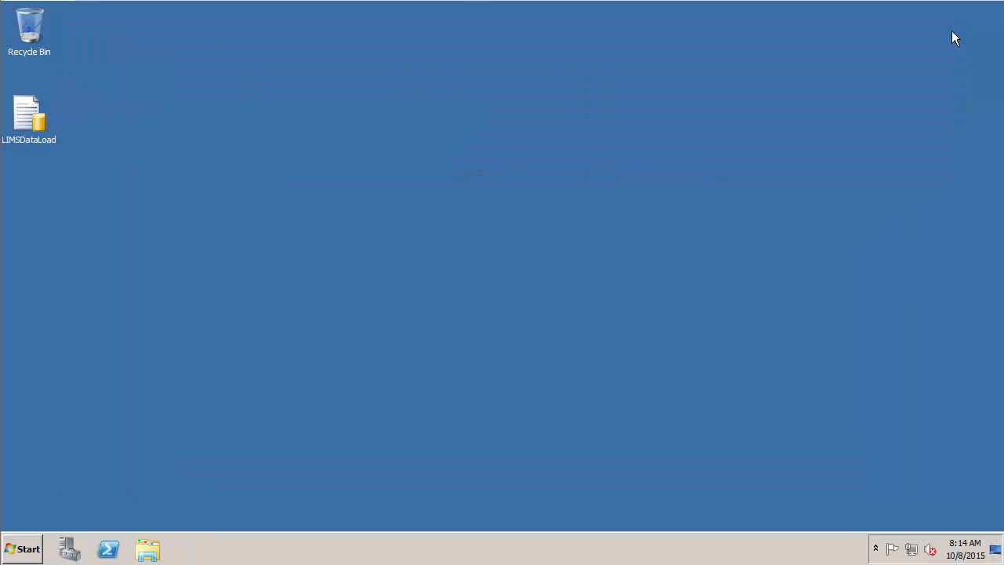